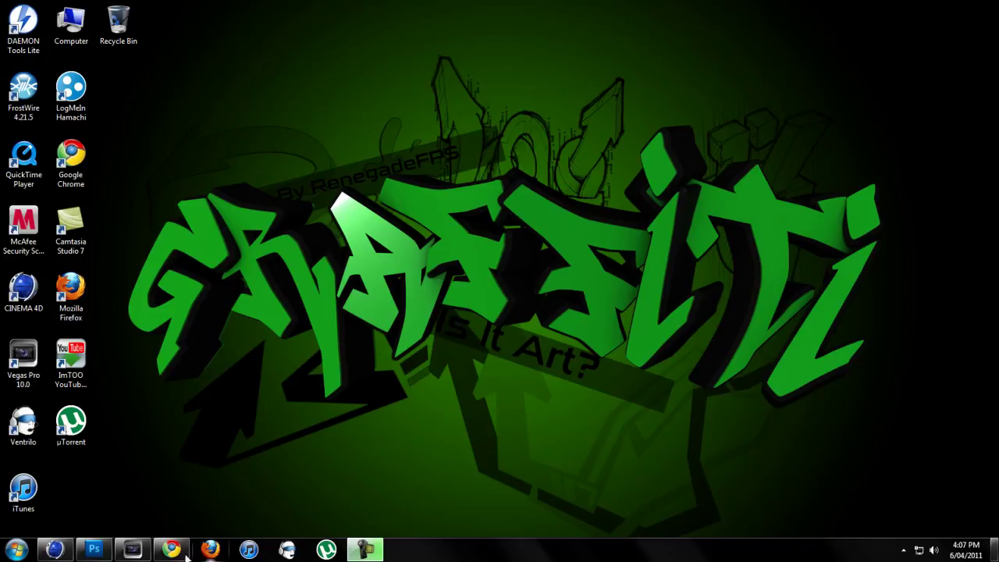
Step: Restore the Vegas Pro 10.0 window from the taskbar to show the project timeline
{"action": "left_click", "coordinate": [133, 550]}
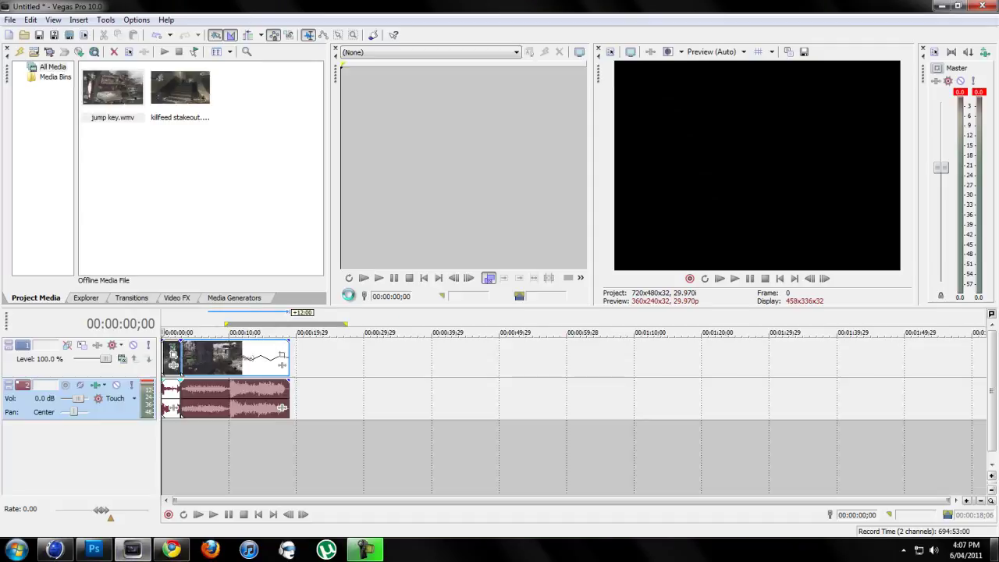
{"action": "left_click", "coordinate": [736, 279]}
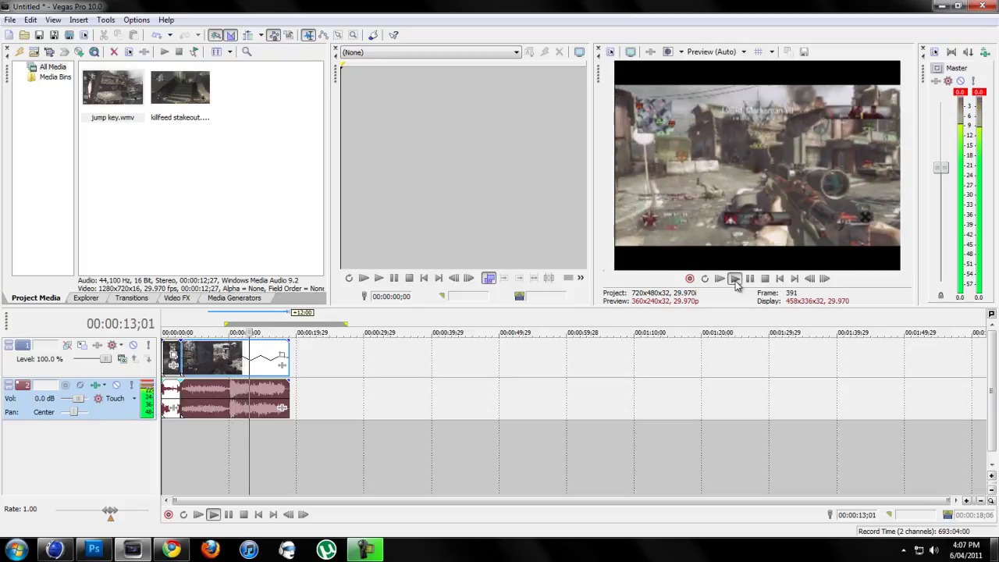
{"action": "left_click", "coordinate": [735, 279]}
{"action": "left_click", "coordinate": [765, 279]}
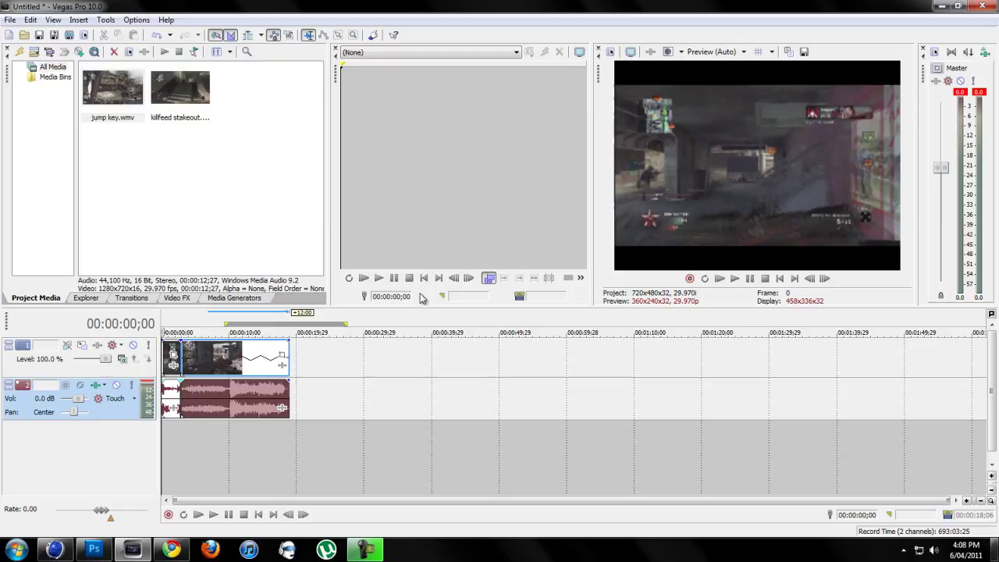
Step: Trim and delete the existing clip's video and audio, then play from the start
{"action": "left_click", "coordinate": [220, 381]}
{"action": "left_click_drag", "start_coordinate": [289, 383], "coordinate": [181, 378]}
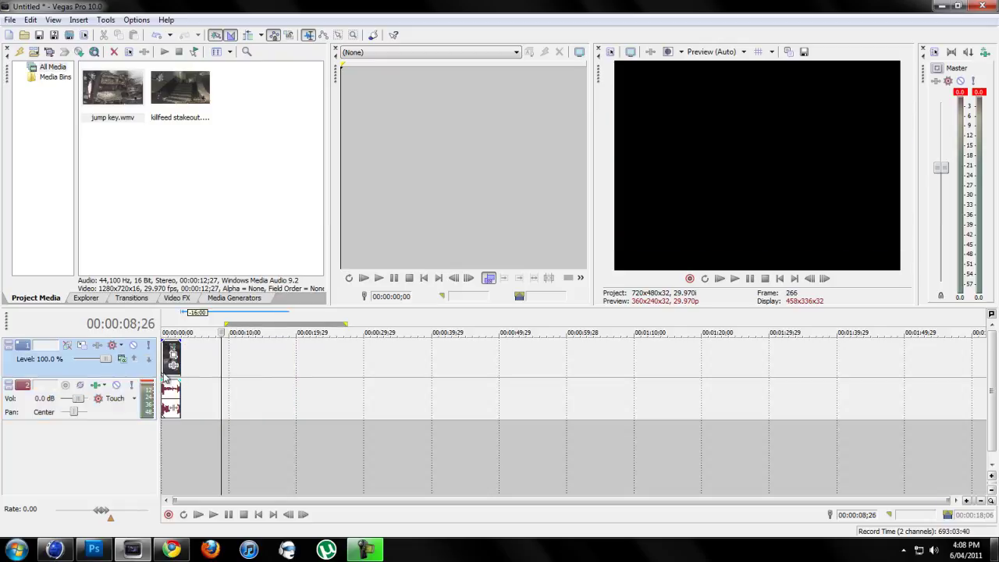
{"action": "left_click", "coordinate": [169, 373]}
{"action": "key", "text": "Delete"}
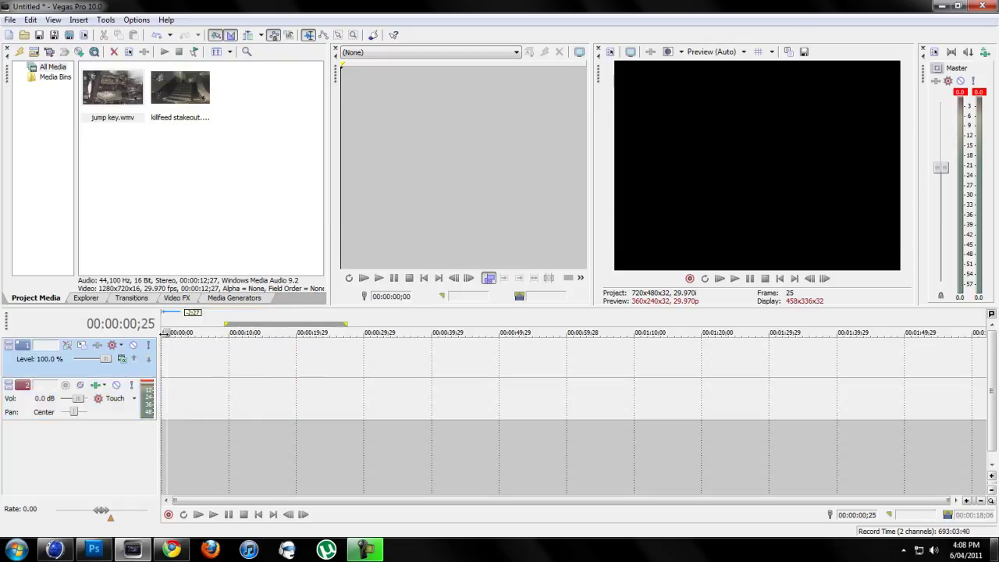
{"action": "left_click", "coordinate": [164, 331]}
{"action": "key", "text": "space"}
{"action": "key", "text": "space"}
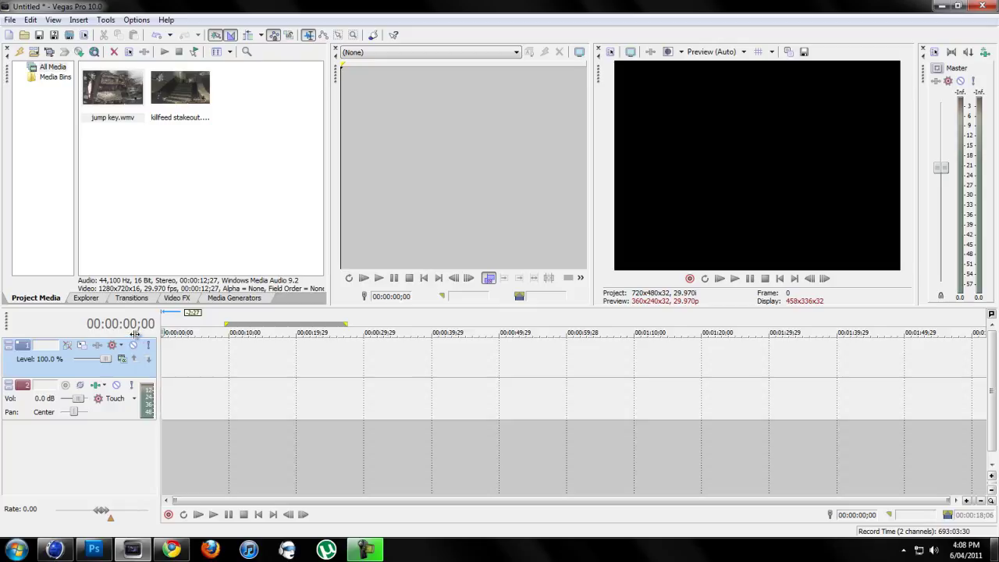
{"action": "left_click", "coordinate": [14, 23]}
{"action": "mouse_move", "coordinate": [238, 142]}
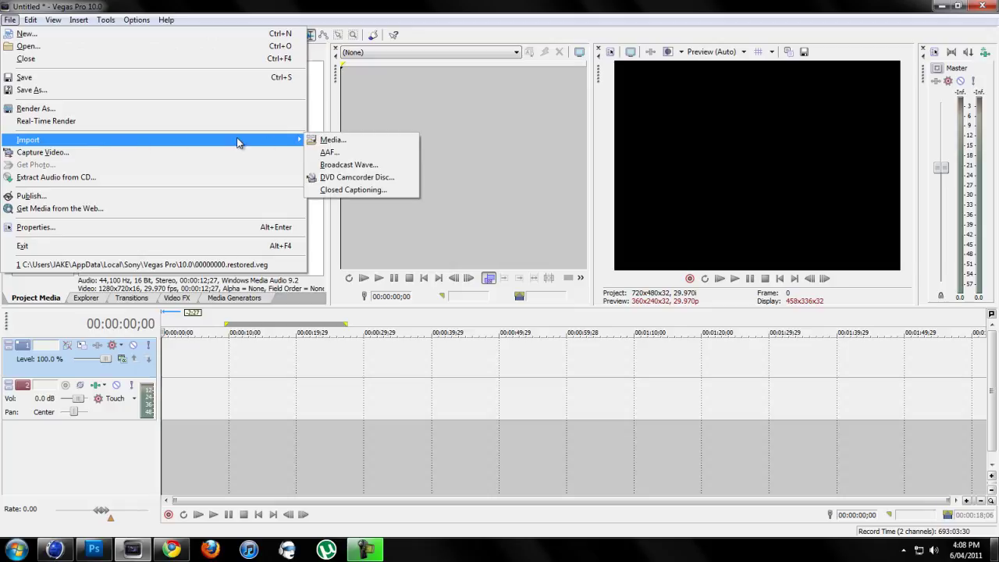
{"action": "left_click", "coordinate": [343, 141]}
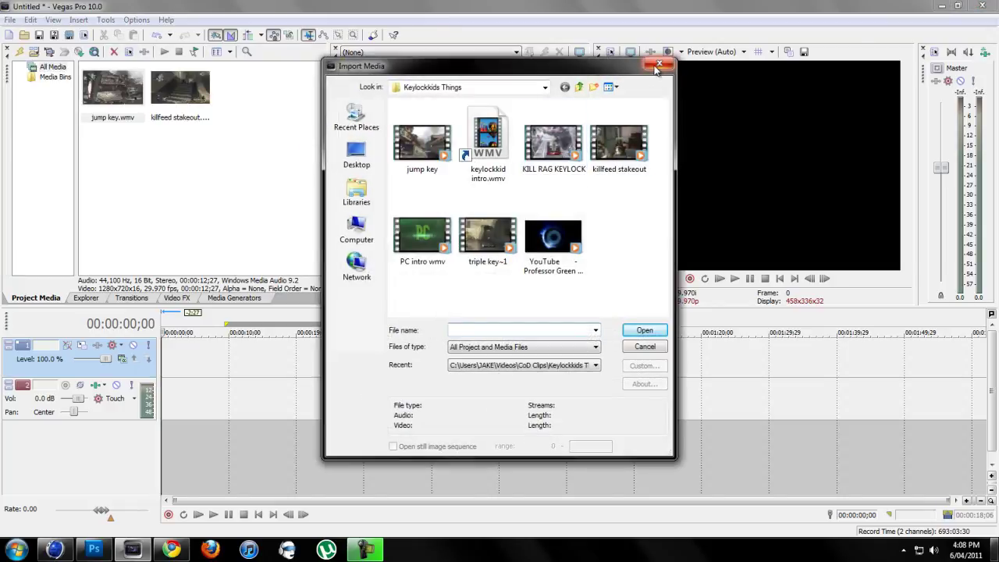
{"action": "left_click", "coordinate": [656, 67]}
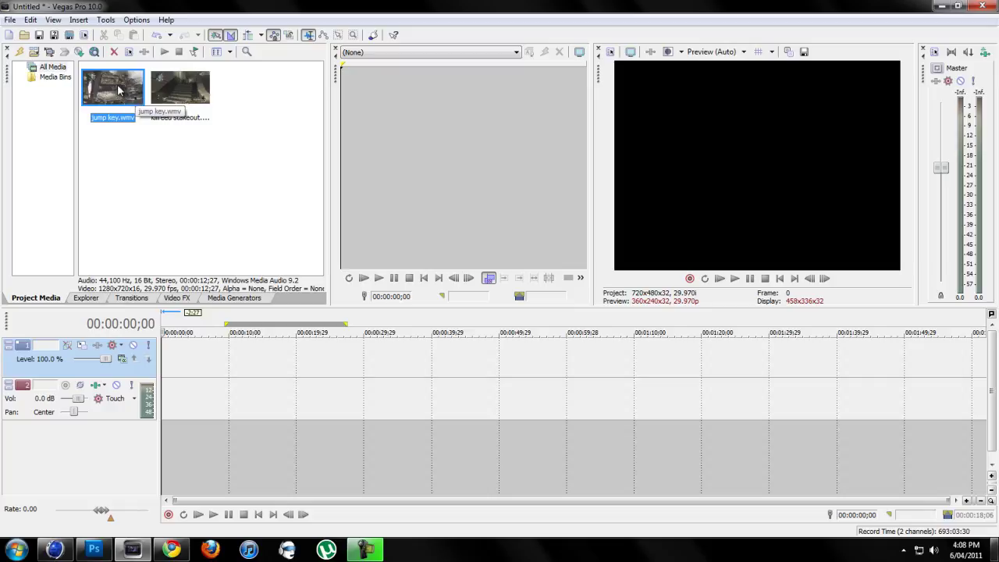
Step: Place jump key.wmv at the timeline start and preview it to about seven seconds
{"action": "left_click_drag", "start_coordinate": [117, 91], "coordinate": [172, 360]}
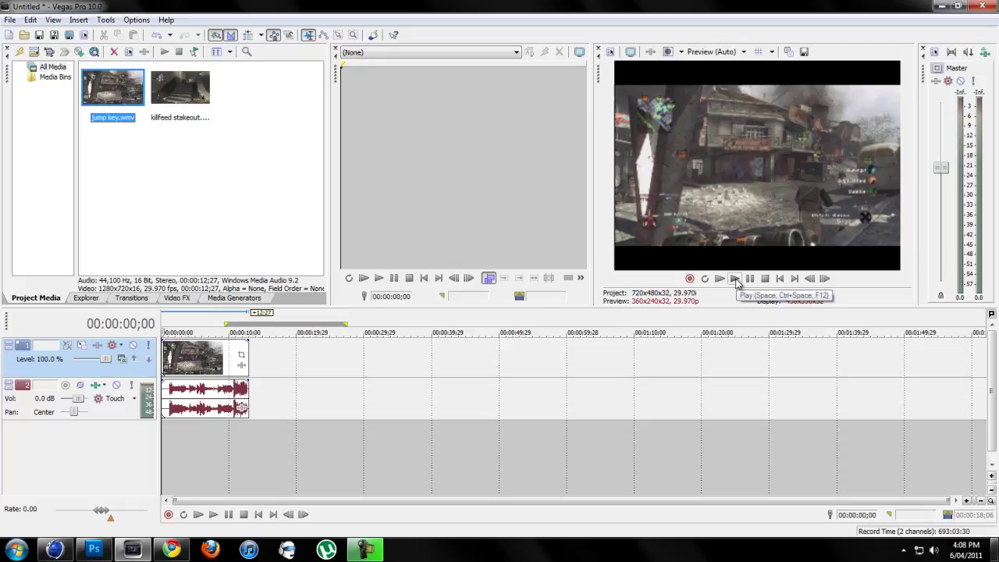
{"action": "left_click", "coordinate": [736, 281]}
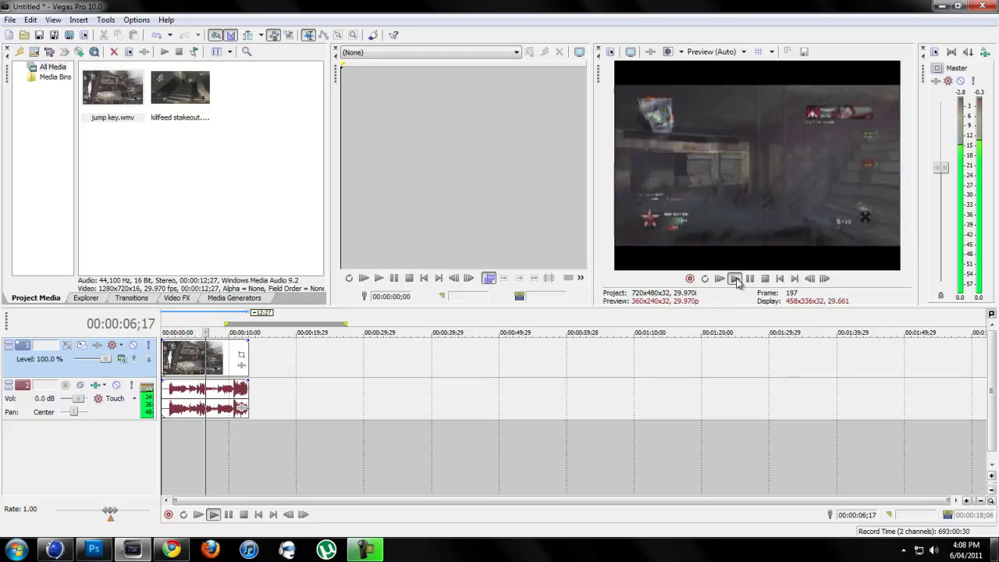
{"action": "left_click", "coordinate": [750, 279]}
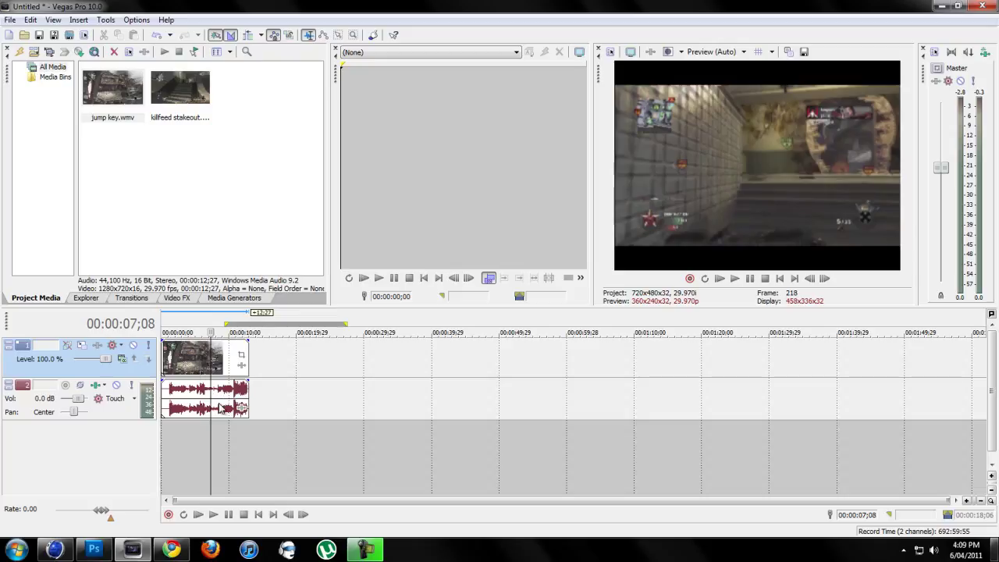
Step: Split jump key.wmv at 00:00:07;08 and stretch the second half to end around 18 seconds
{"action": "key", "text": "s"}
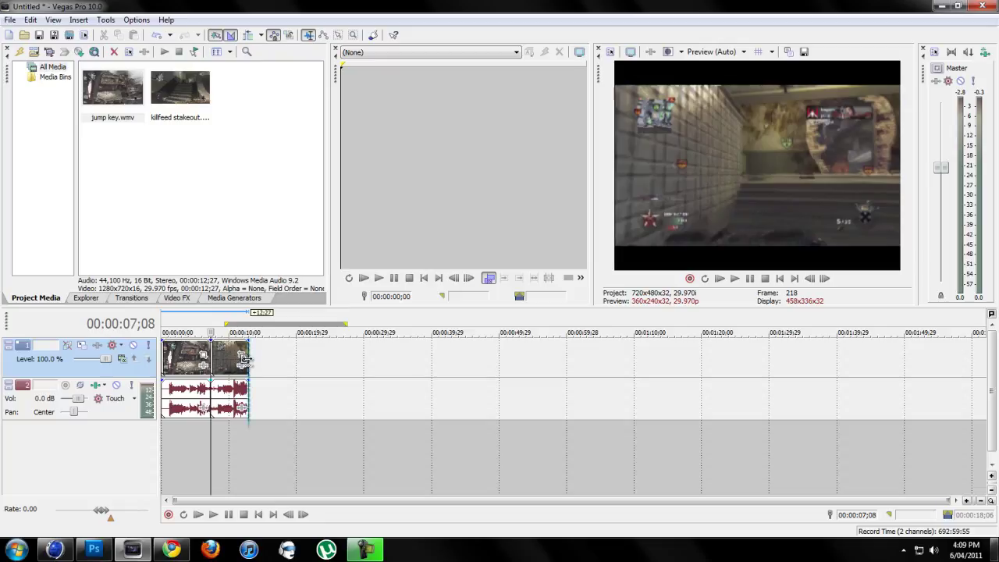
{"action": "left_click_drag", "start_coordinate": [247, 359], "coordinate": [344, 360]}
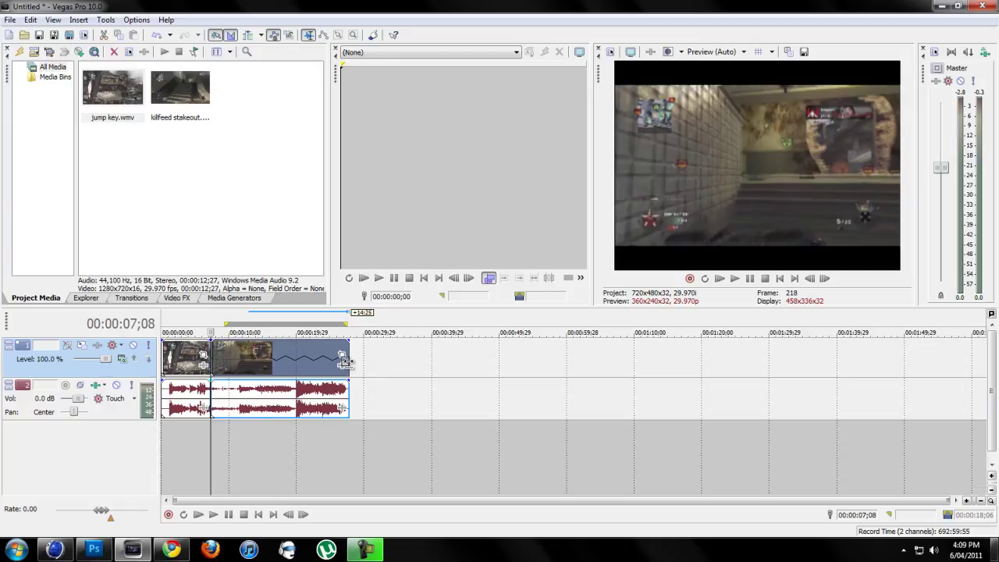
{"action": "left_click_drag", "start_coordinate": [344, 361], "coordinate": [285, 365]}
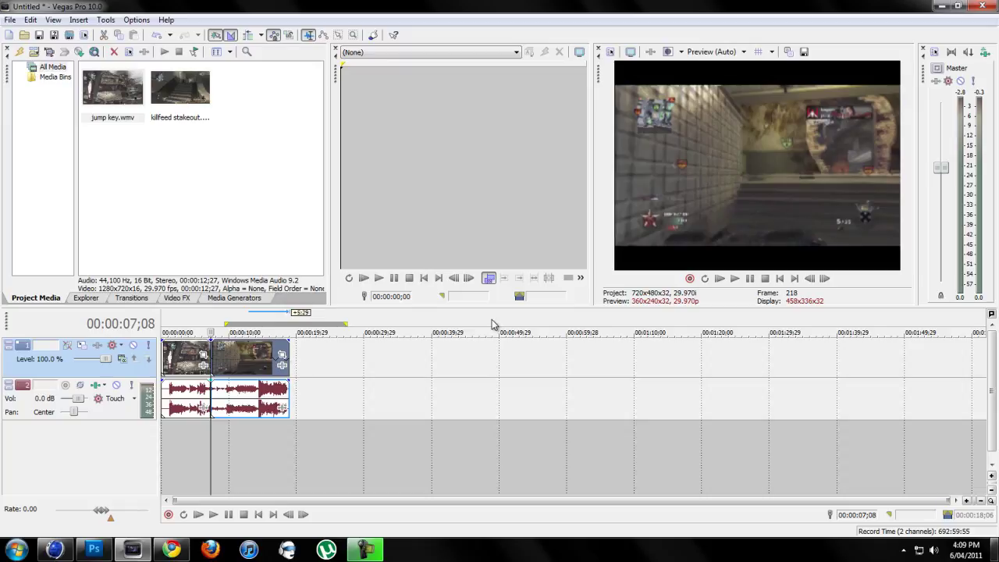
Step: Preview the slowed section, then extend the second event so it loops
{"action": "left_click", "coordinate": [734, 279]}
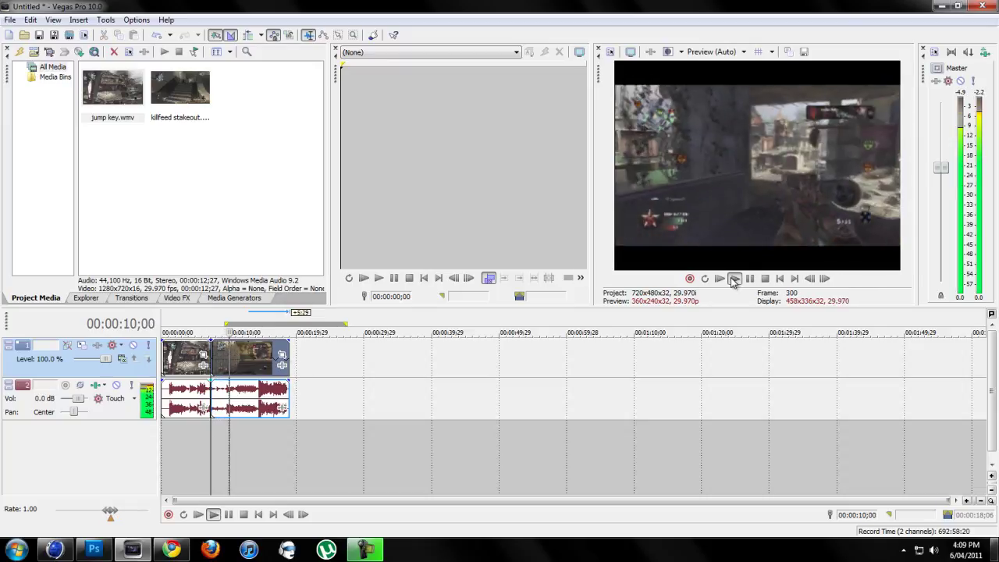
{"action": "left_click", "coordinate": [749, 279]}
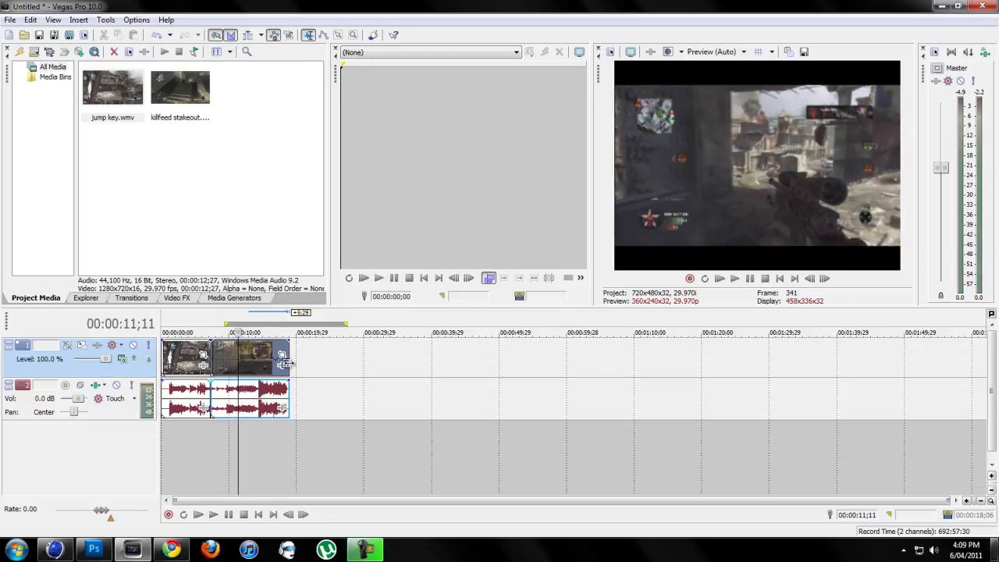
{"action": "left_click_drag", "start_coordinate": [286, 364], "coordinate": [387, 363]}
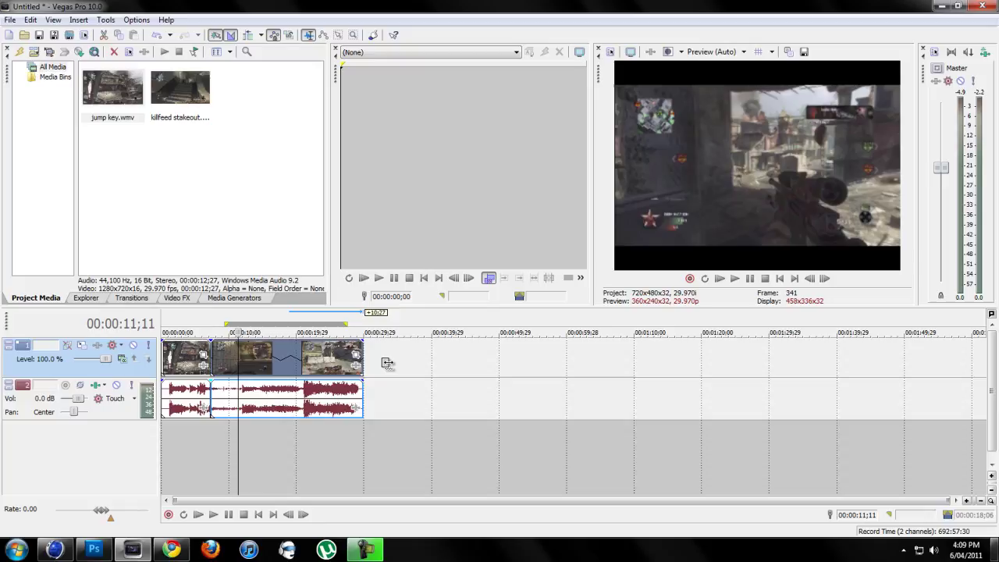
Step: Play the loop, trim the second event back to end near 9 seconds, and play in reverse
{"action": "left_click", "coordinate": [734, 279]}
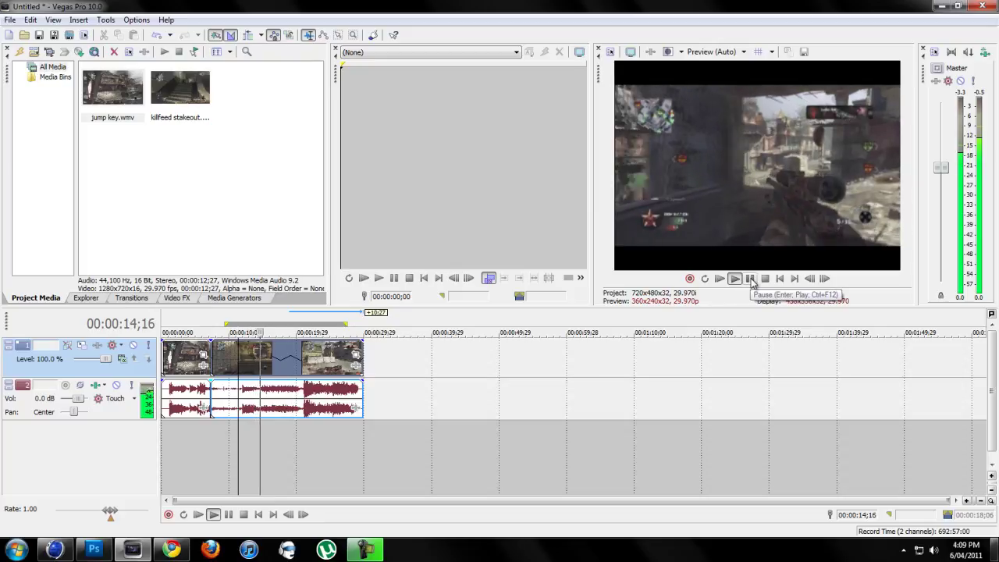
{"action": "key", "text": "Return"}
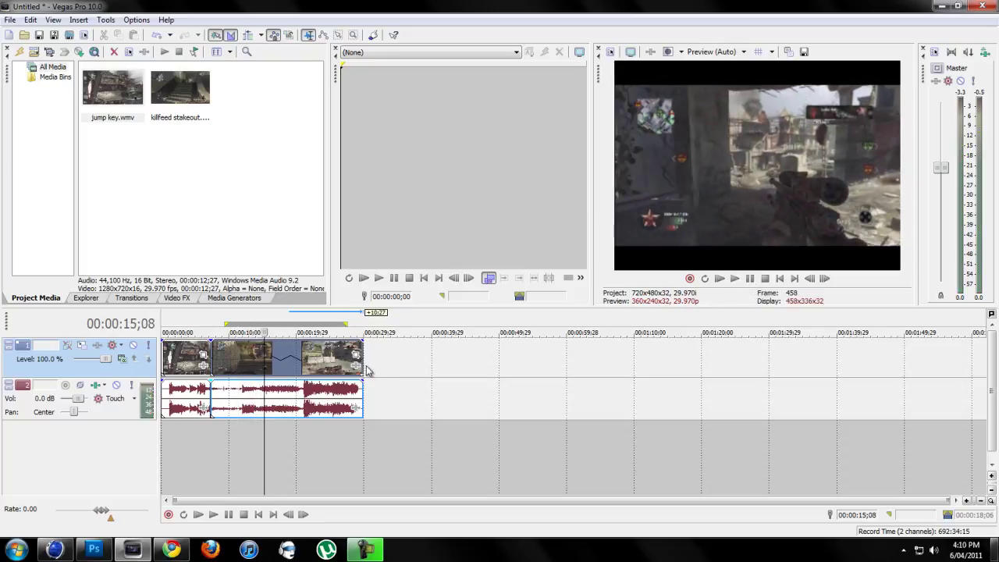
{"action": "left_click_drag", "start_coordinate": [361, 365], "coordinate": [226, 374]}
{"action": "key", "text": "j"}
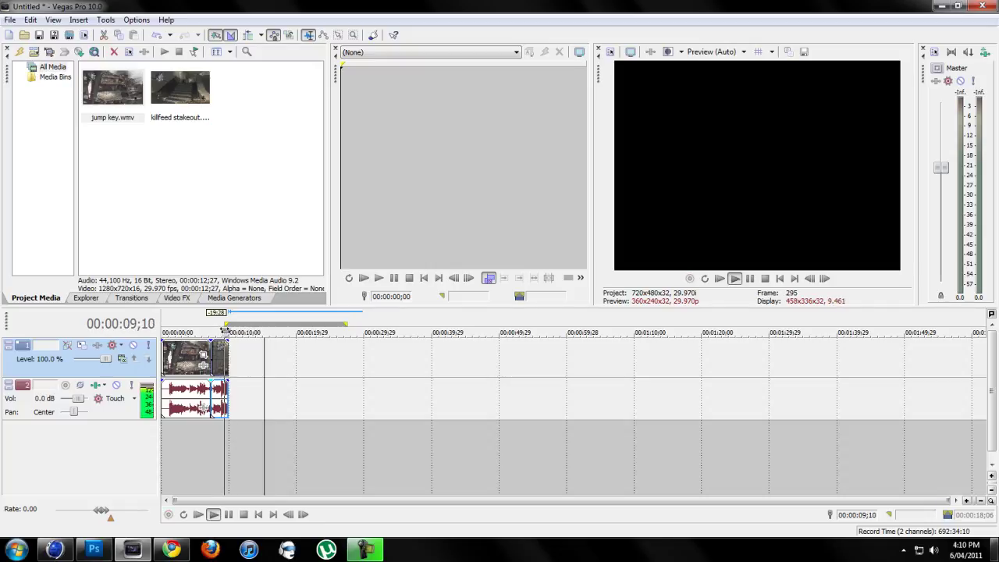
Step: Replay from the start, then time-stretch the second event to end near 24 seconds
{"action": "key", "text": "k"}
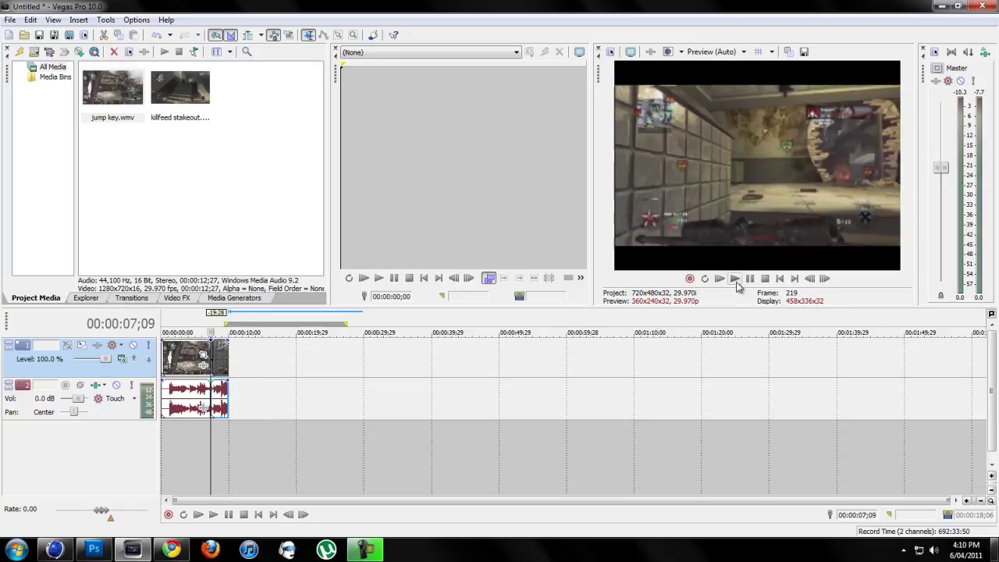
{"action": "left_click", "coordinate": [735, 279]}
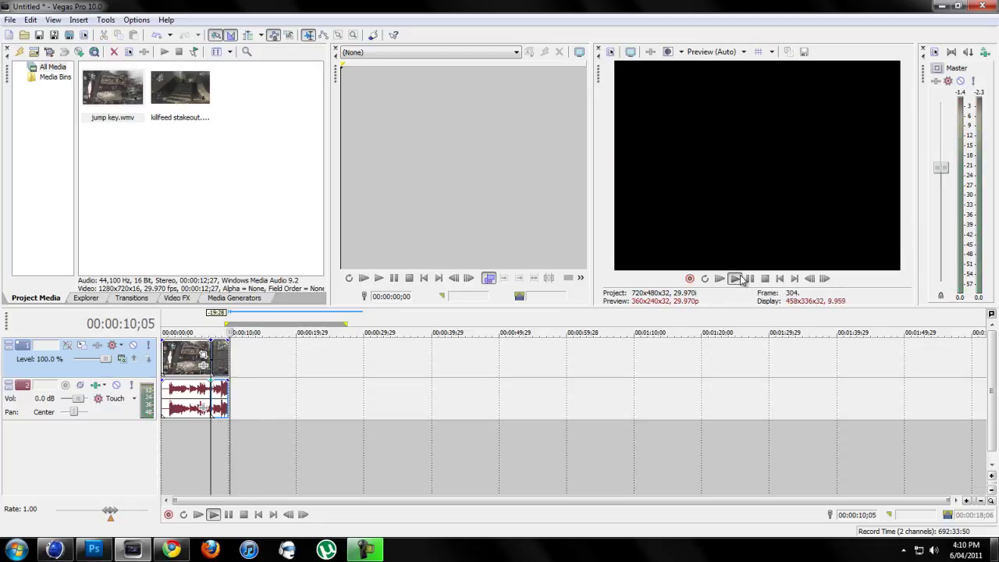
{"action": "left_click", "coordinate": [765, 278]}
{"action": "key", "text": "ctrl+Home"}
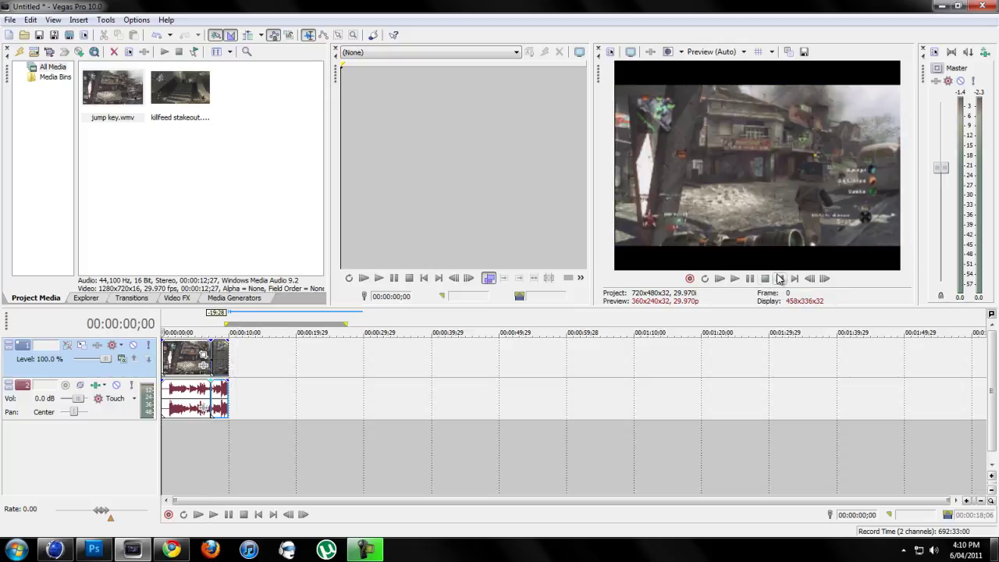
{"action": "left_click_drag", "start_coordinate": [227, 356], "coordinate": [322, 361]}
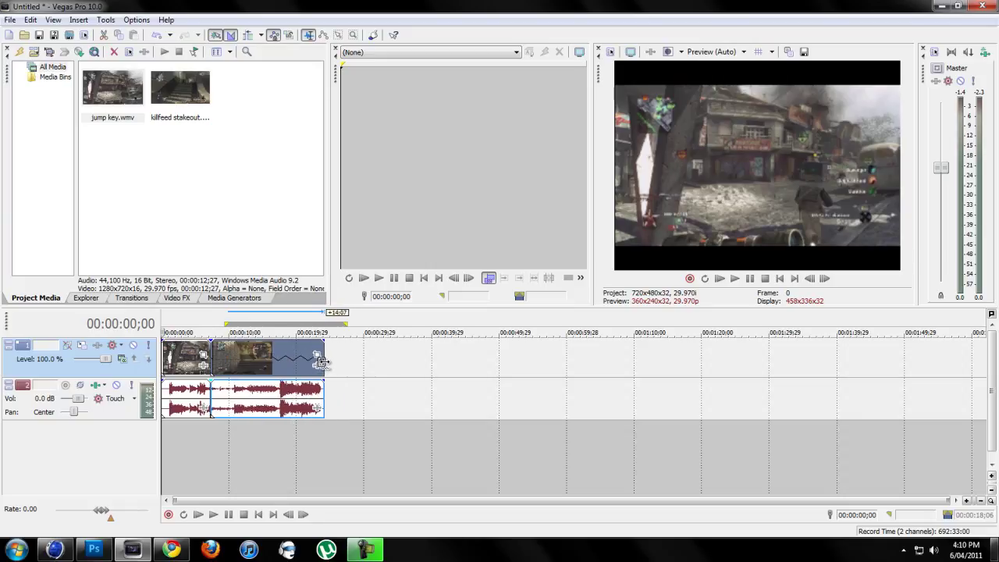
Step: Play the slowed second section from around 5 seconds, pausing near 12 seconds
{"action": "left_click", "coordinate": [195, 355]}
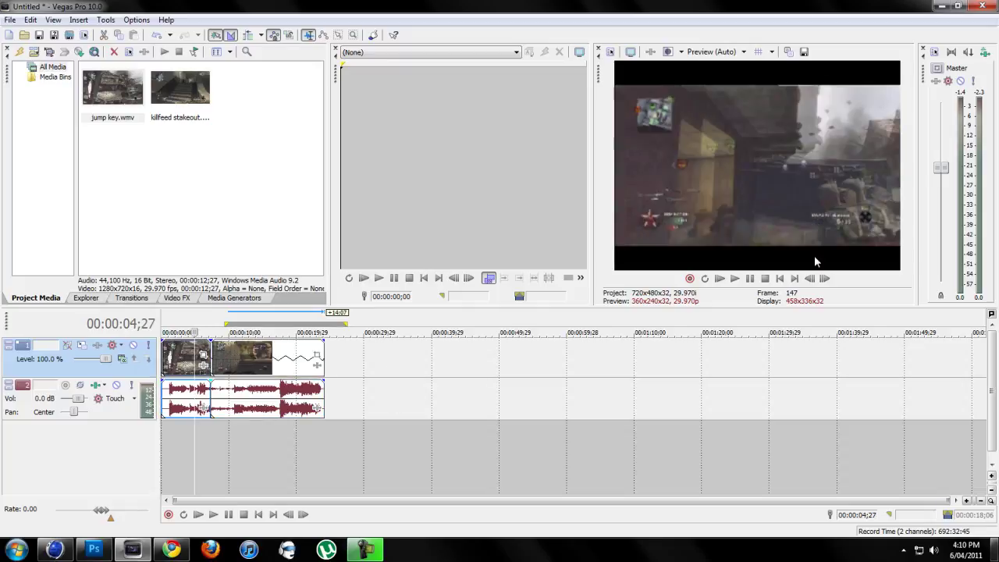
{"action": "left_click", "coordinate": [736, 279]}
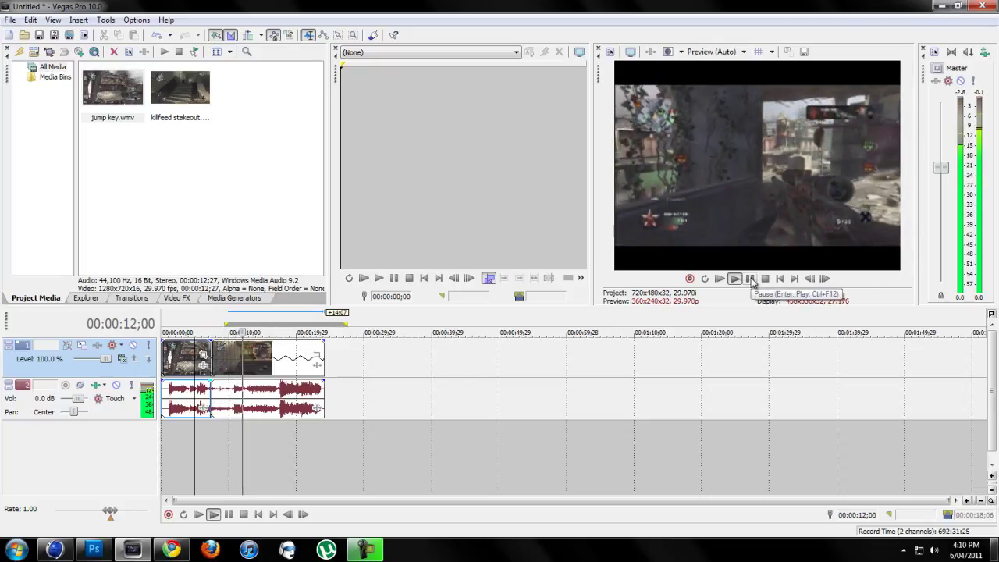
{"action": "left_click", "coordinate": [749, 279]}
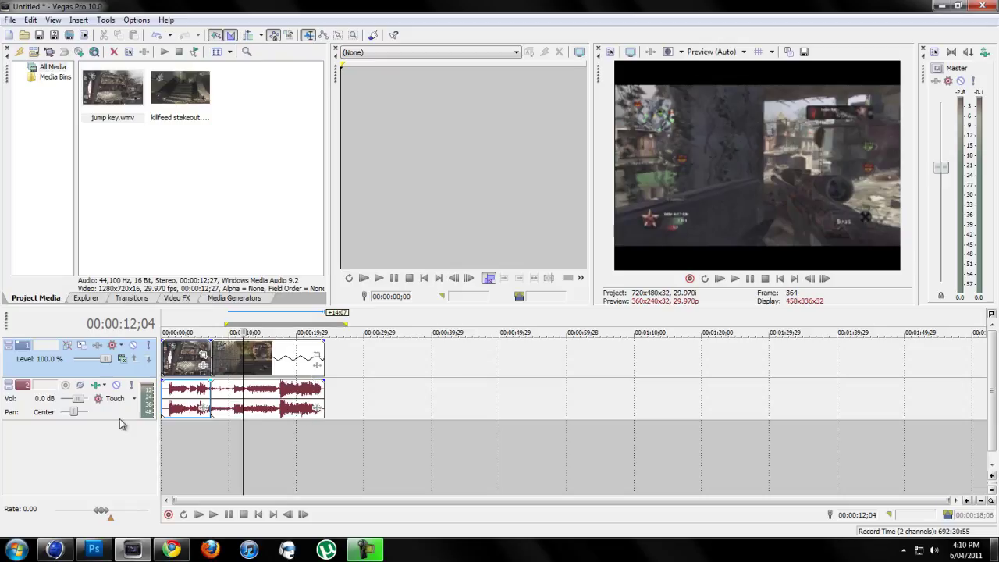
Step: Enable Lock to stretch in the stretched audio event's Properties
{"action": "right_click", "coordinate": [268, 398]}
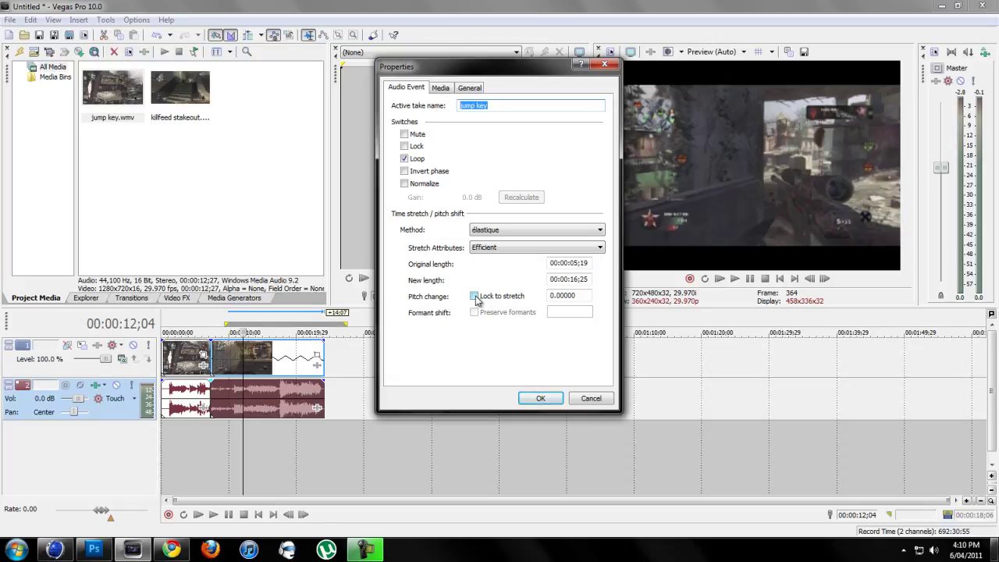
{"action": "left_click", "coordinate": [474, 296]}
{"action": "left_click", "coordinate": [538, 397]}
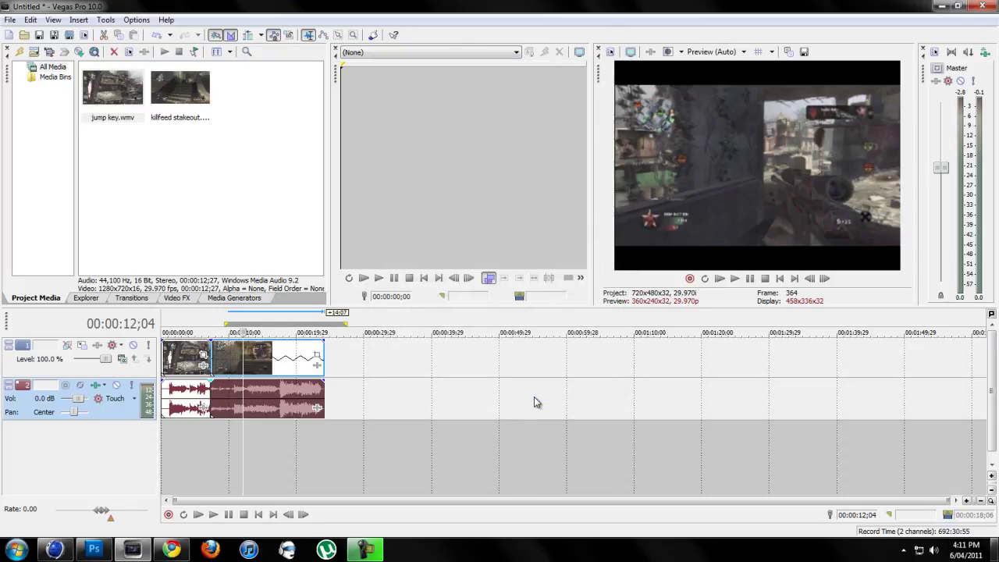
{"action": "left_click", "coordinate": [735, 278]}
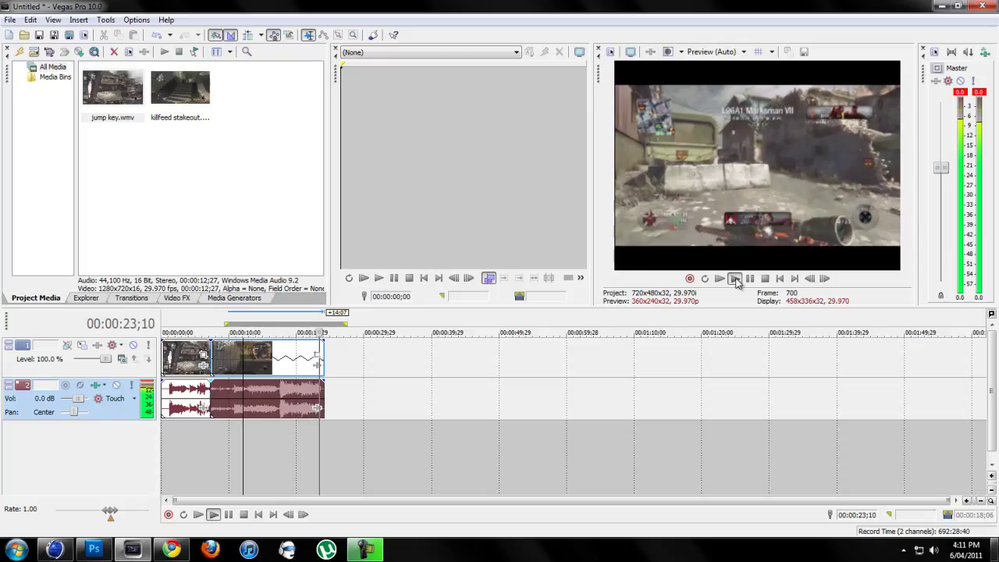
{"action": "left_click", "coordinate": [734, 279]}
{"action": "left_click", "coordinate": [749, 279]}
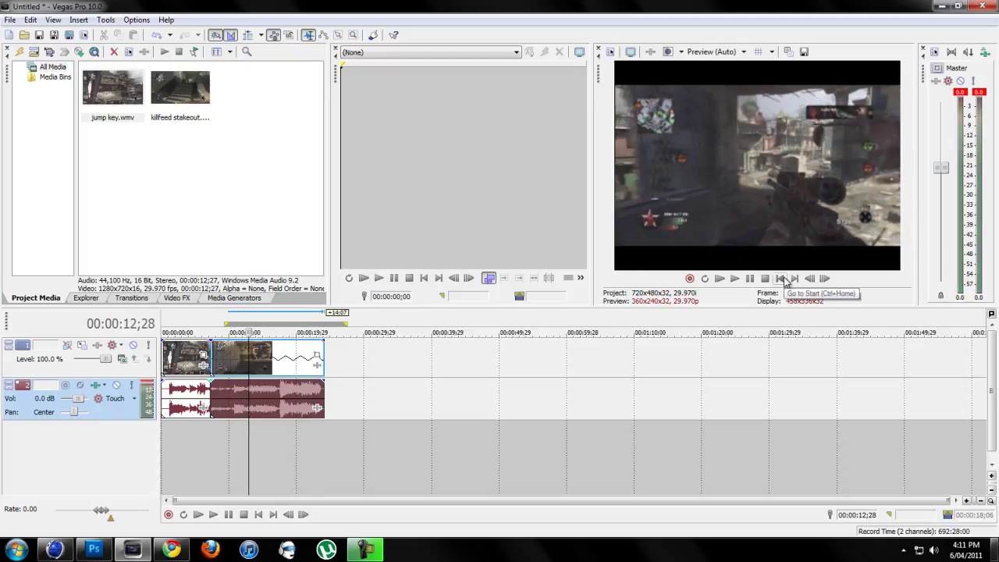